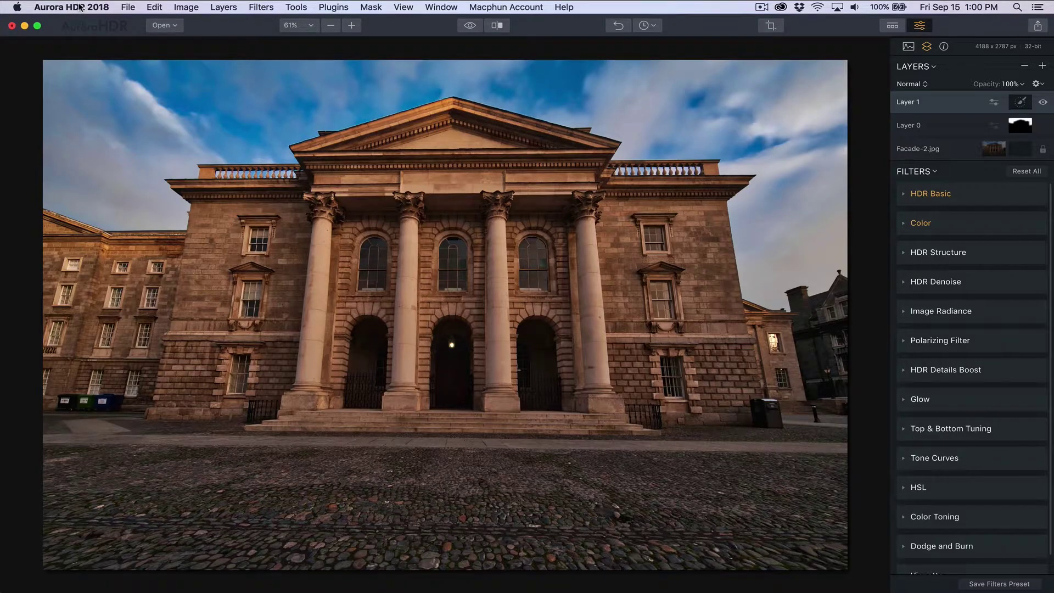
# - Verify in Install Plugins that the Photoshop and Lightroom plug-ins show Installed, then close the installer
pyautogui.click(80, 7)
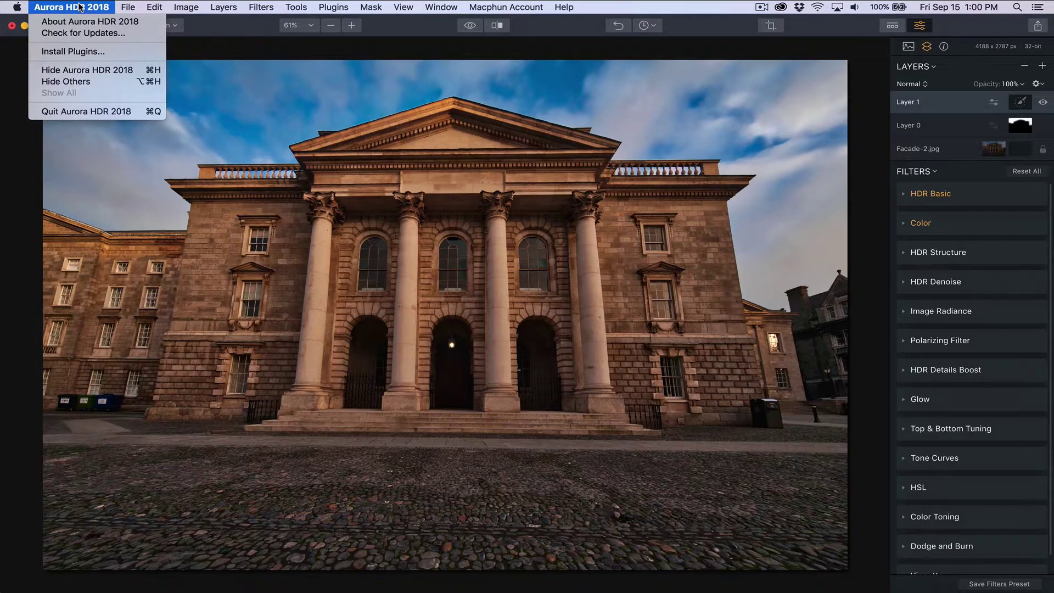
pyautogui.click(77, 51)
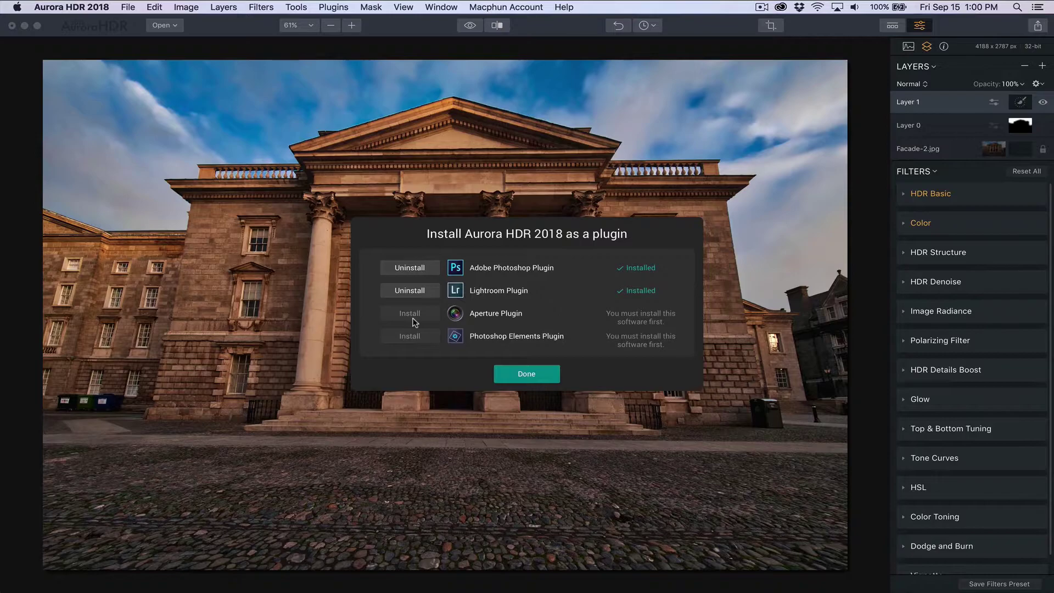
pyautogui.click(516, 376)
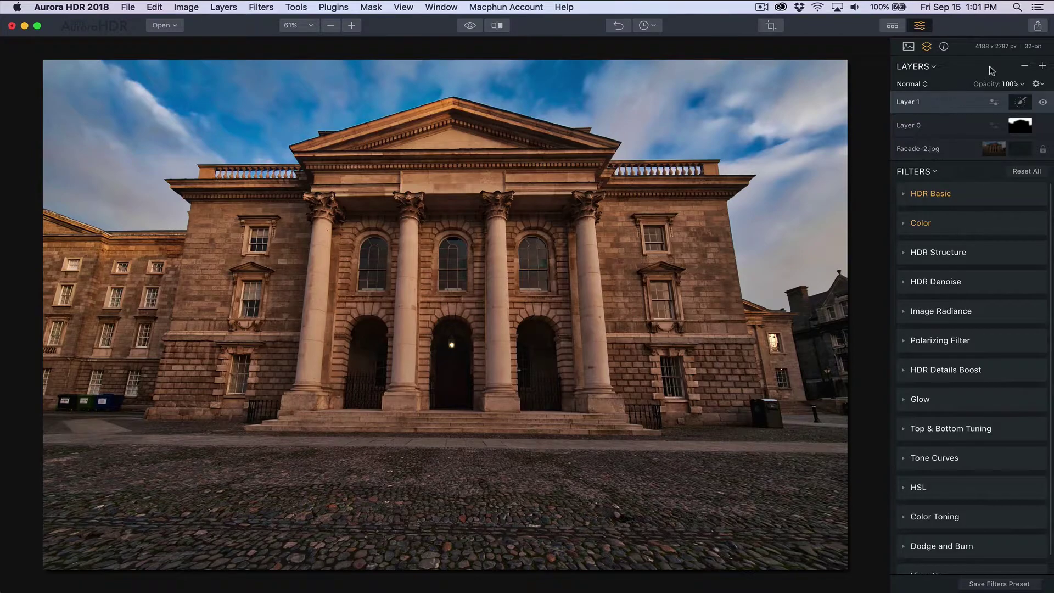
pyautogui.click(1035, 26)
pyautogui.moveTo(994, 167)
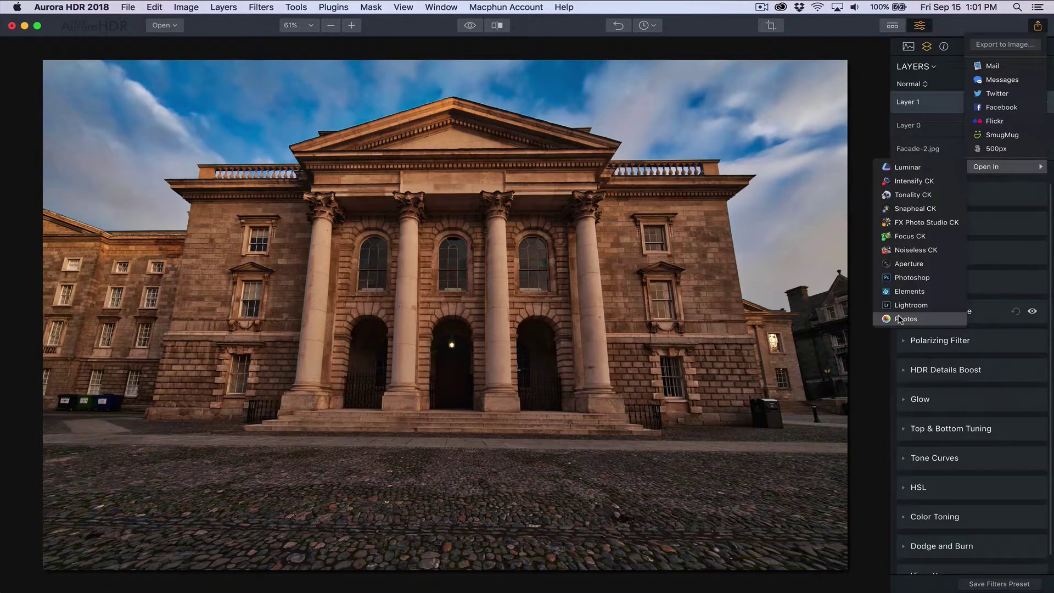
pyautogui.click(1035, 27)
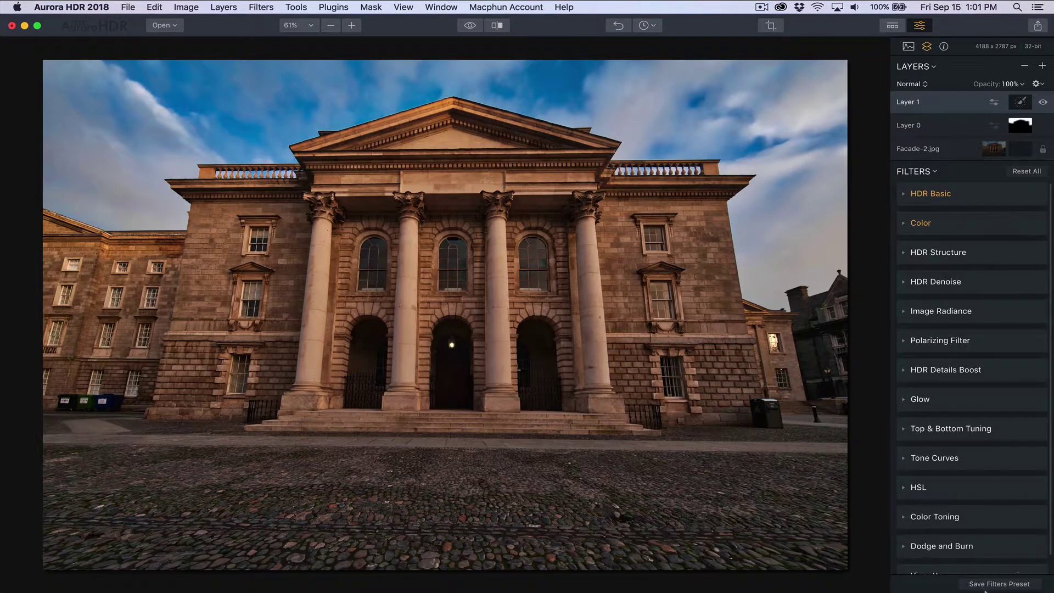
# - Select Lightroom photos 794–796 and review the Aurora HDR export presets without exporting
pyautogui.click(1005, 591)
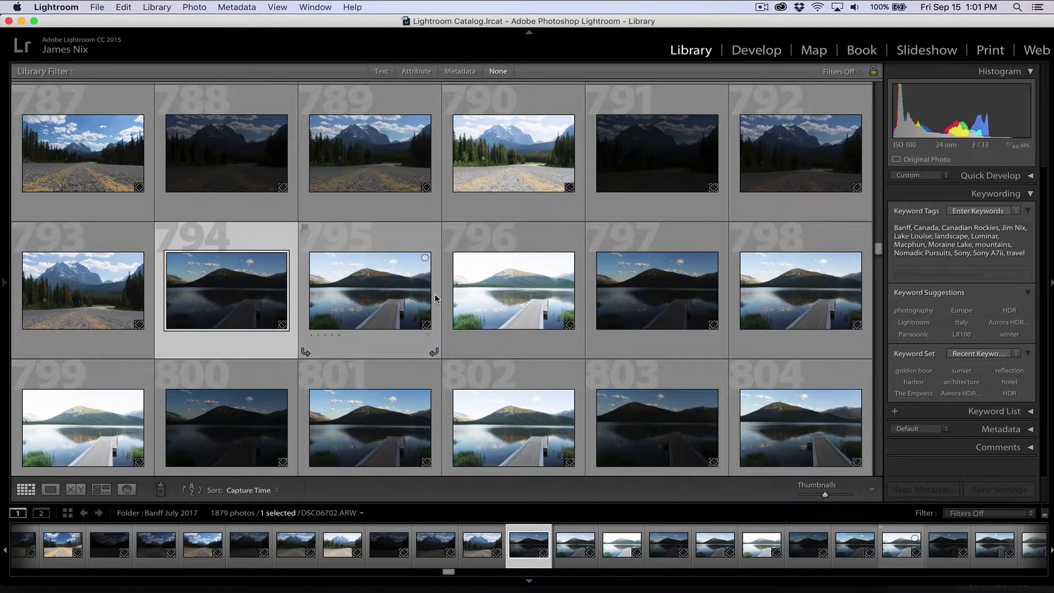
pyautogui.keyDown('shift'); pyautogui.click(486, 295); pyautogui.keyUp('shift')
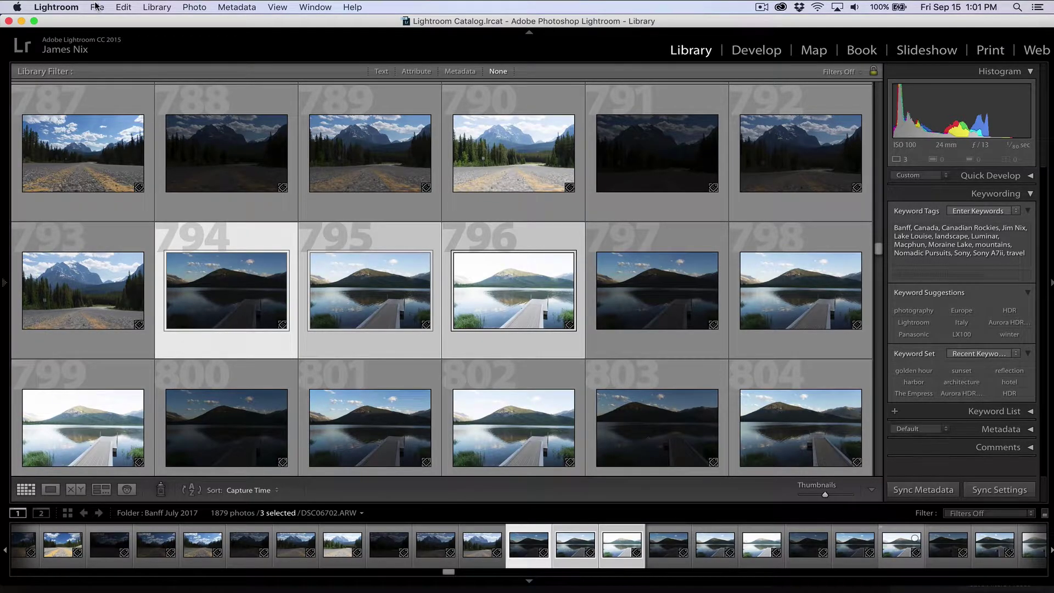
pyautogui.click(97, 7)
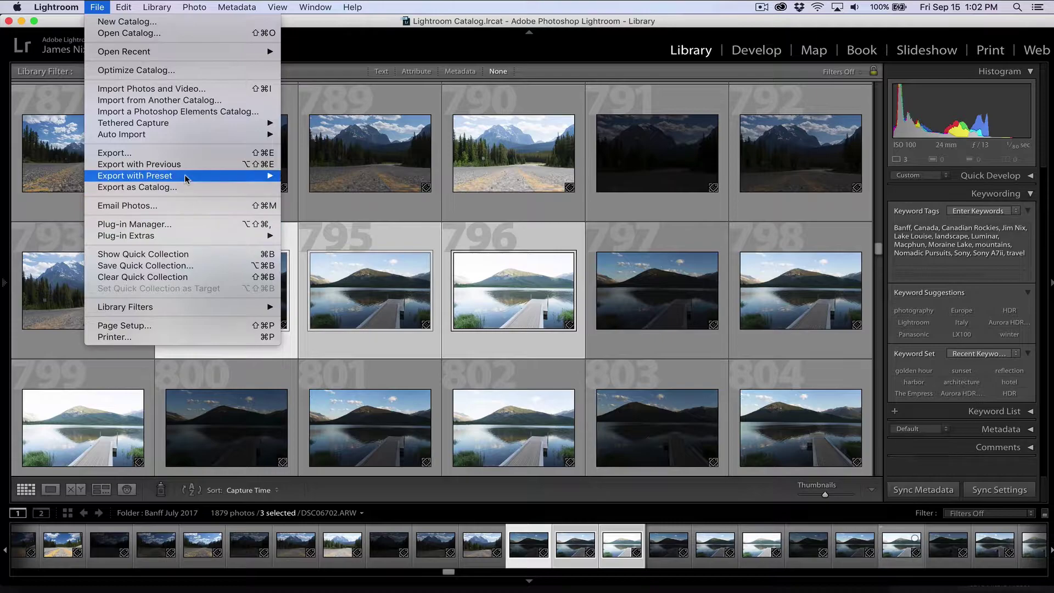
pyautogui.moveTo(134, 176)
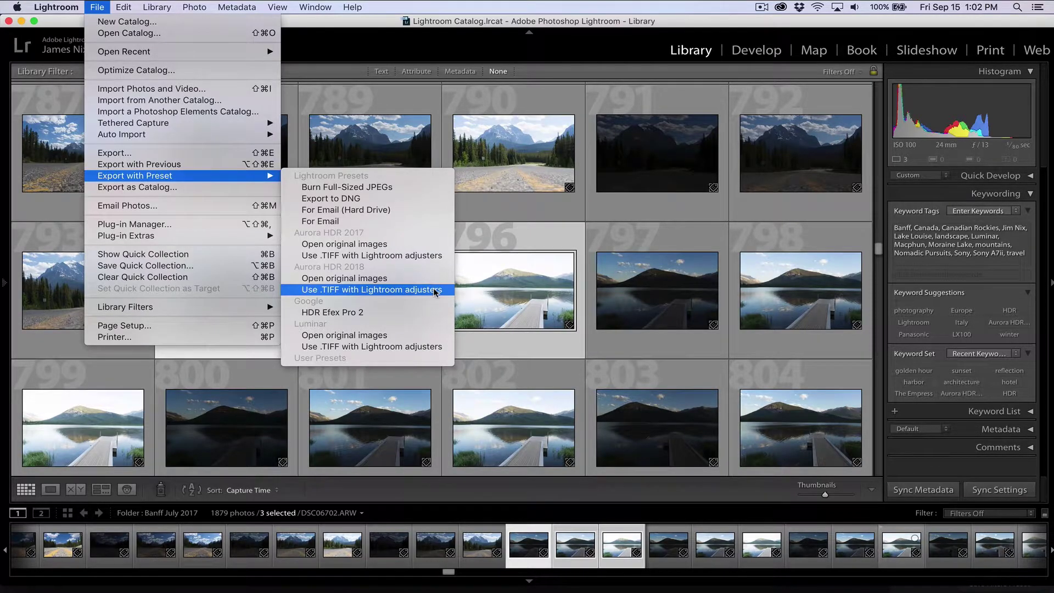
pyautogui.click(359, 41)
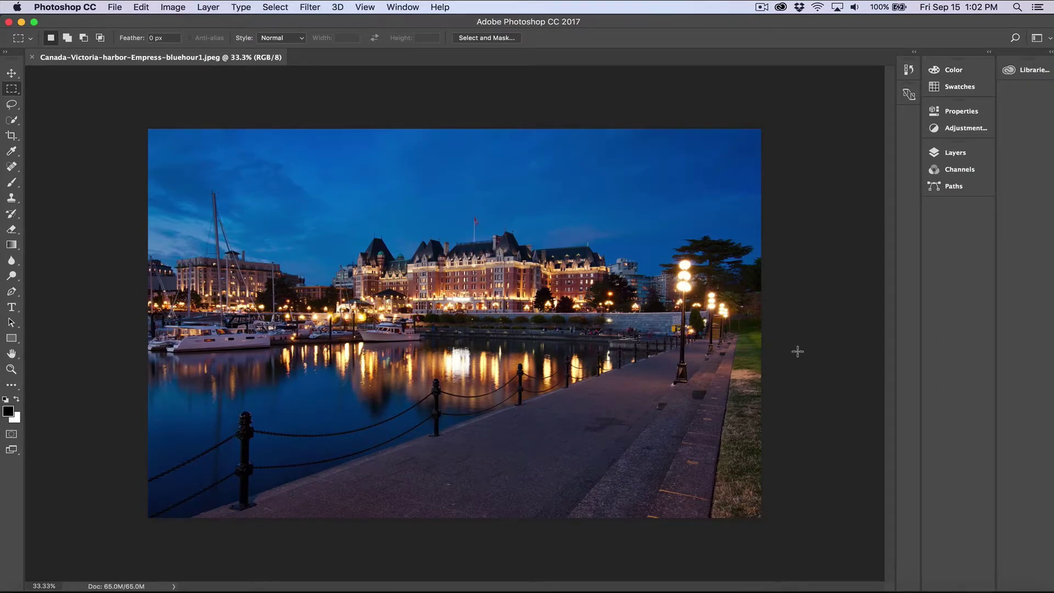
pyautogui.click(310, 7)
pyautogui.moveTo(346, 275)
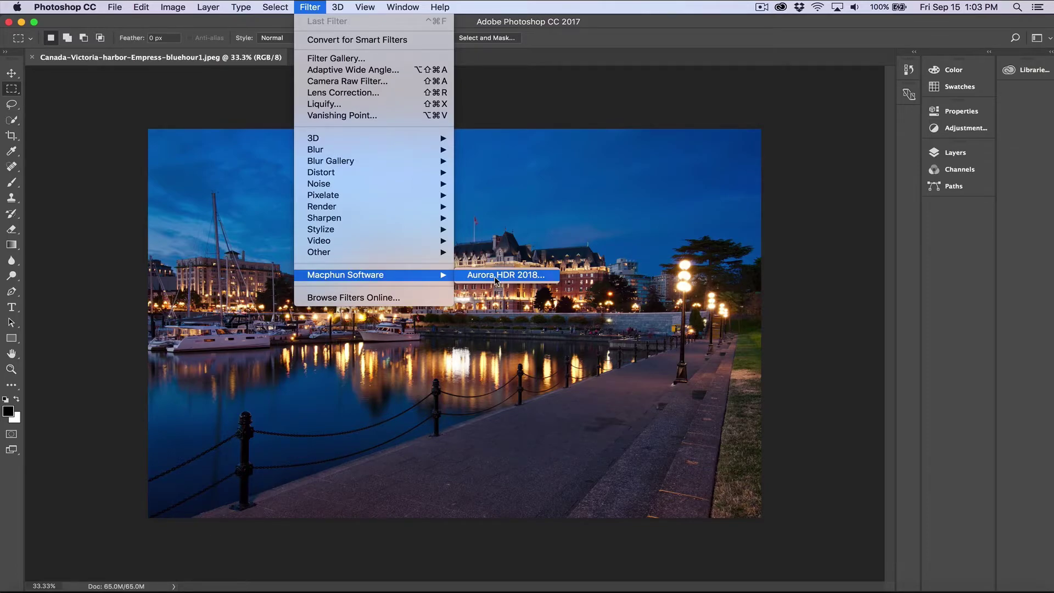
pyautogui.click(495, 280)
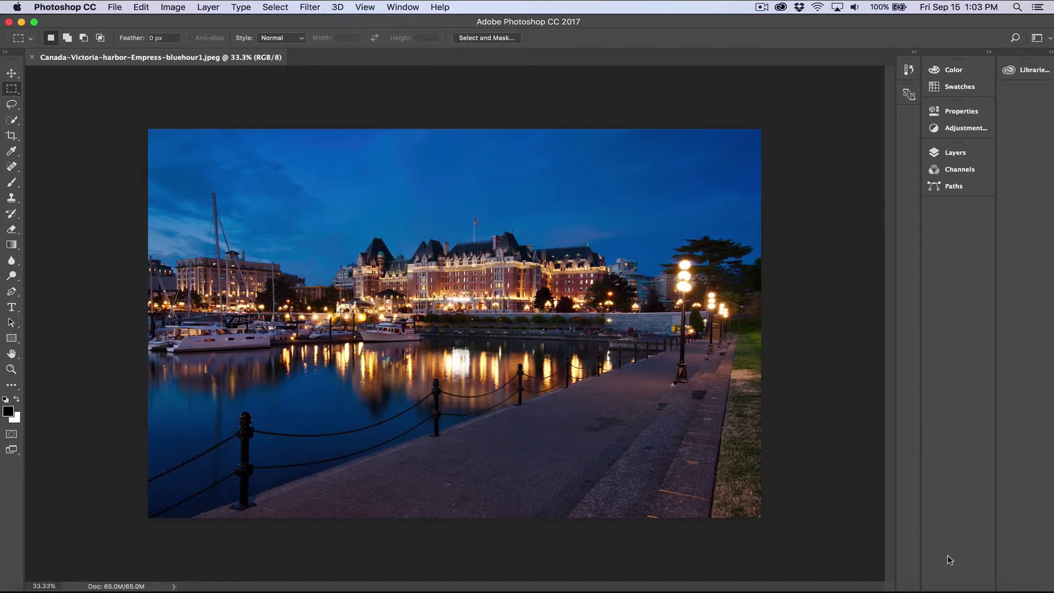
# - Launch System Preferences from the Apple menu over the Navajo Point canyon photo in Photos
pyautogui.click(973, 590)
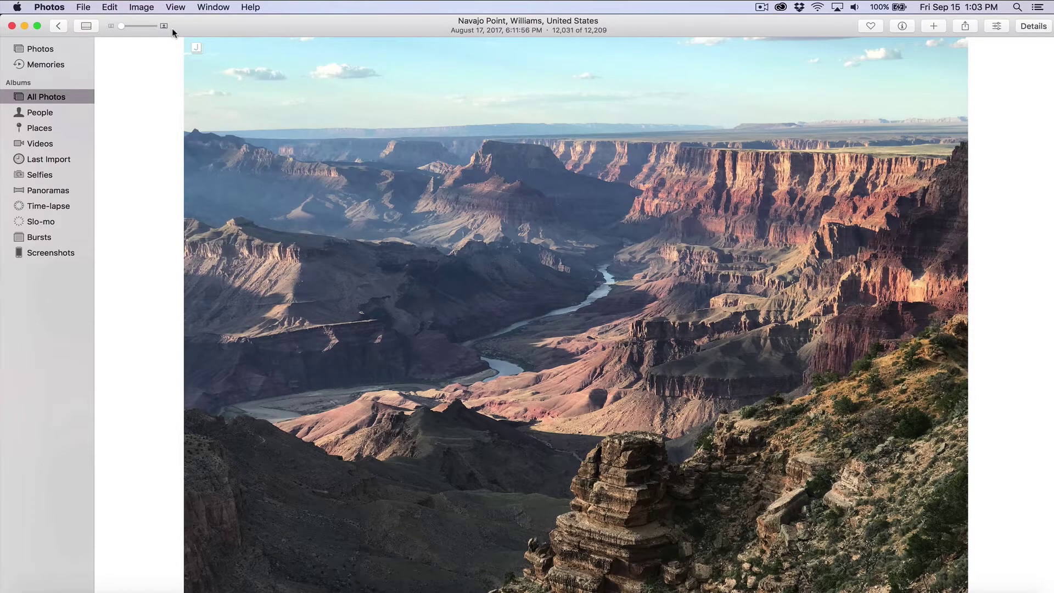
pyautogui.click(17, 7)
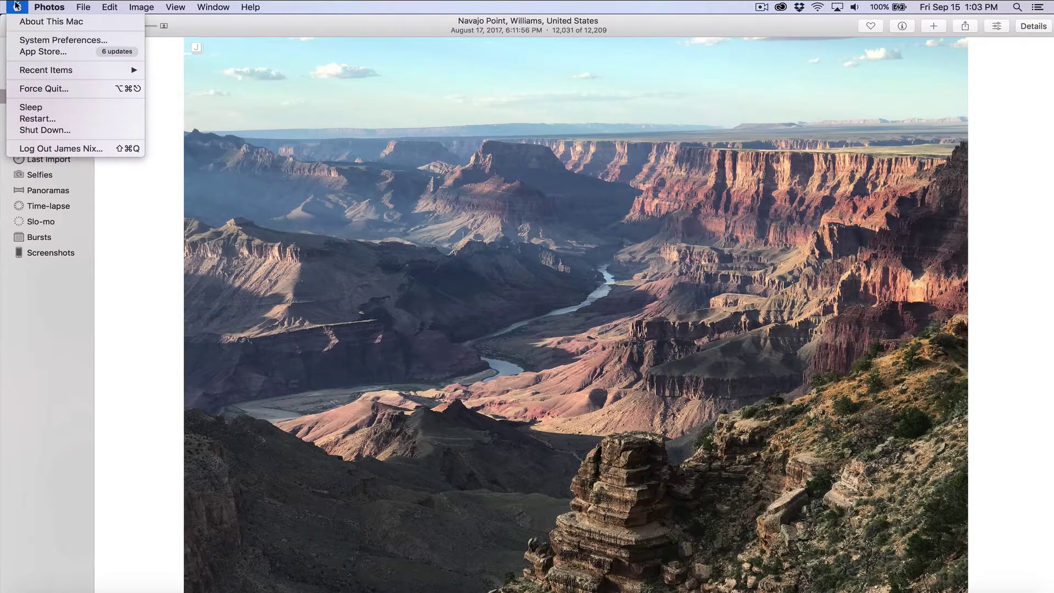
pyautogui.click(33, 41)
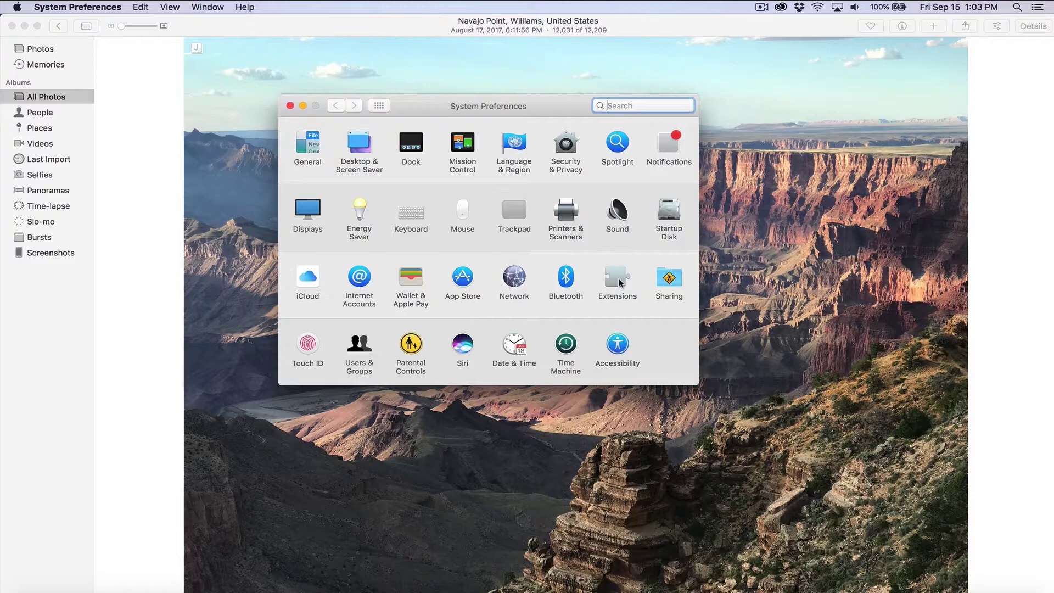
# - Leave the Aurora HDR 2018 Photos extension enabled under Extensions and close System Preferences
pyautogui.click(619, 279)
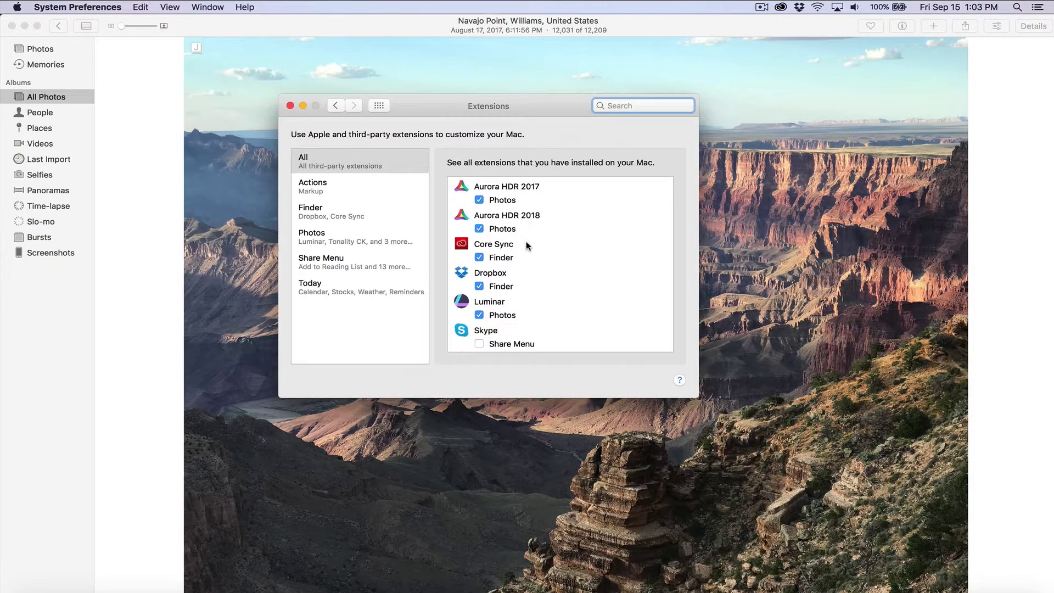
pyautogui.click(480, 229)
pyautogui.click(479, 228)
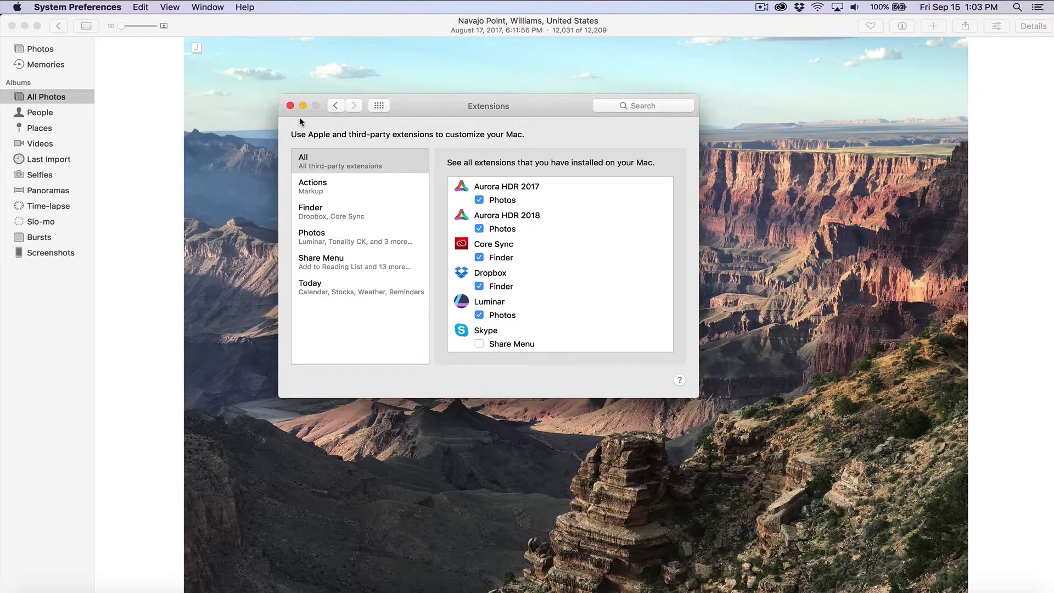
pyautogui.click(289, 105)
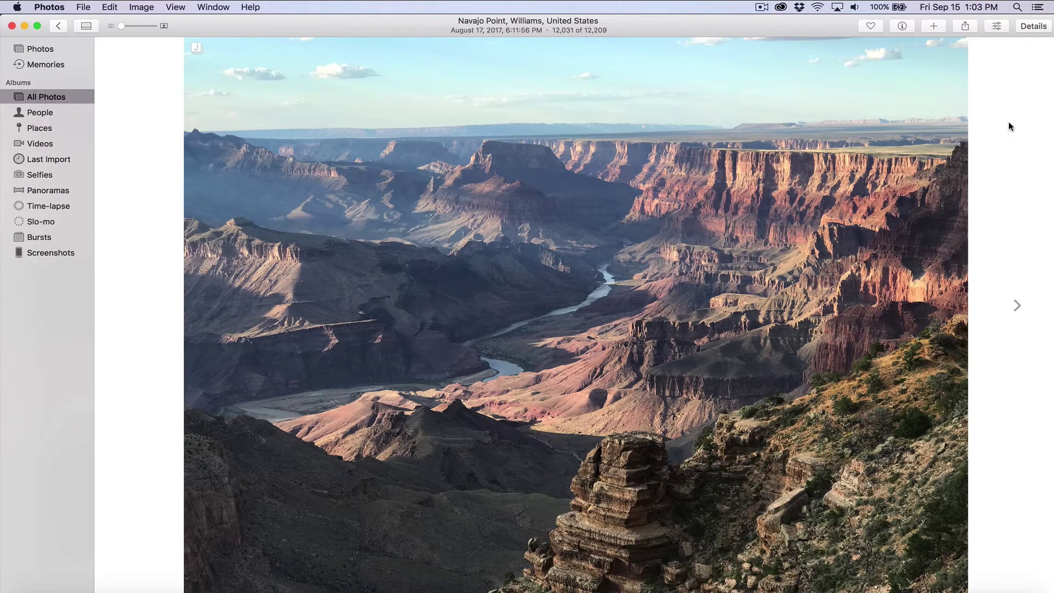
pyautogui.click(992, 25)
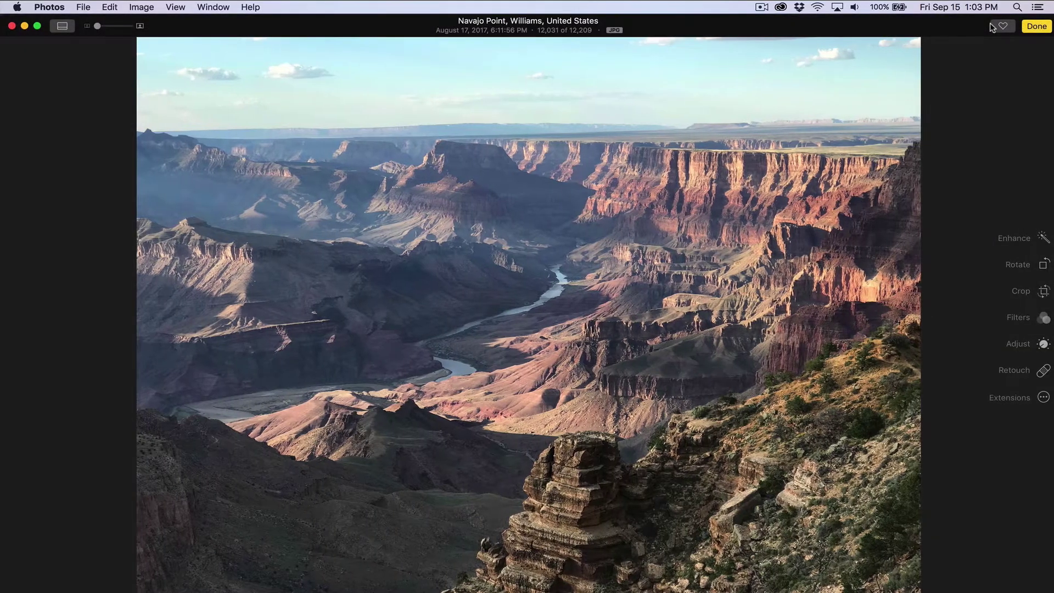
pyautogui.click(1044, 397)
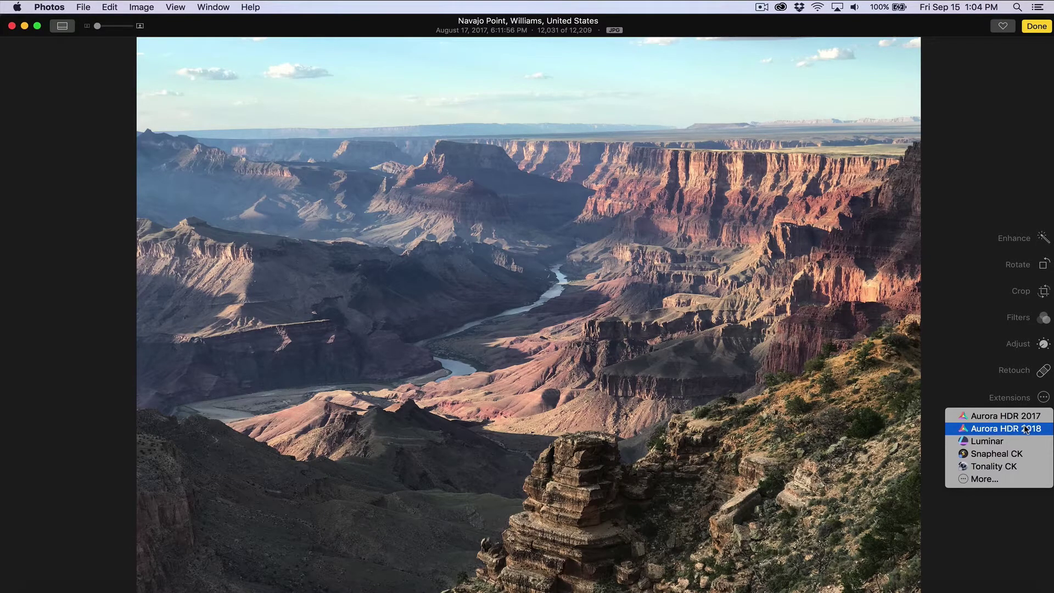
pyautogui.click(973, 238)
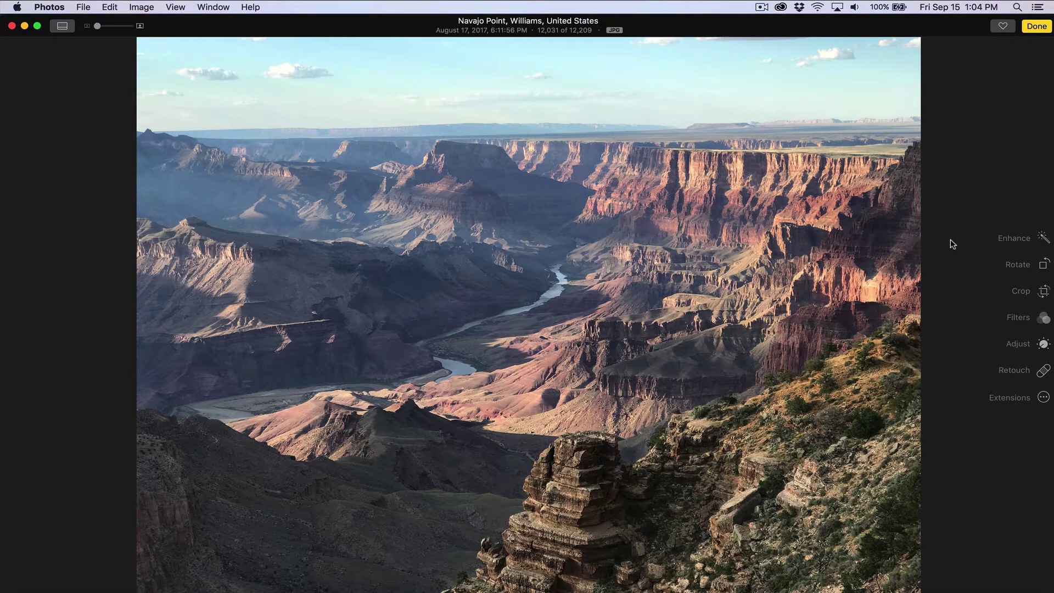
pyautogui.click(1037, 25)
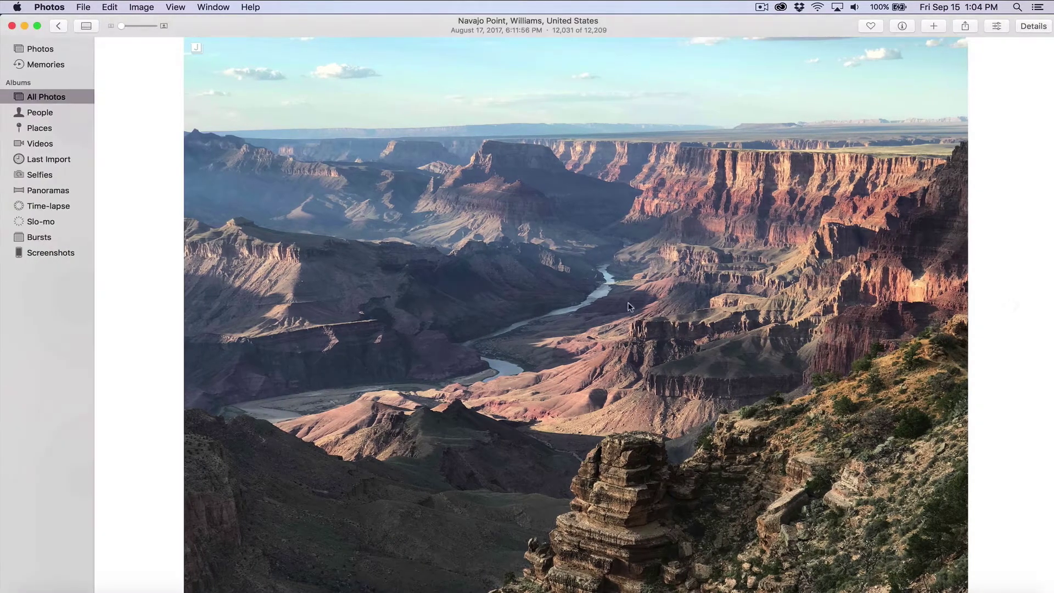